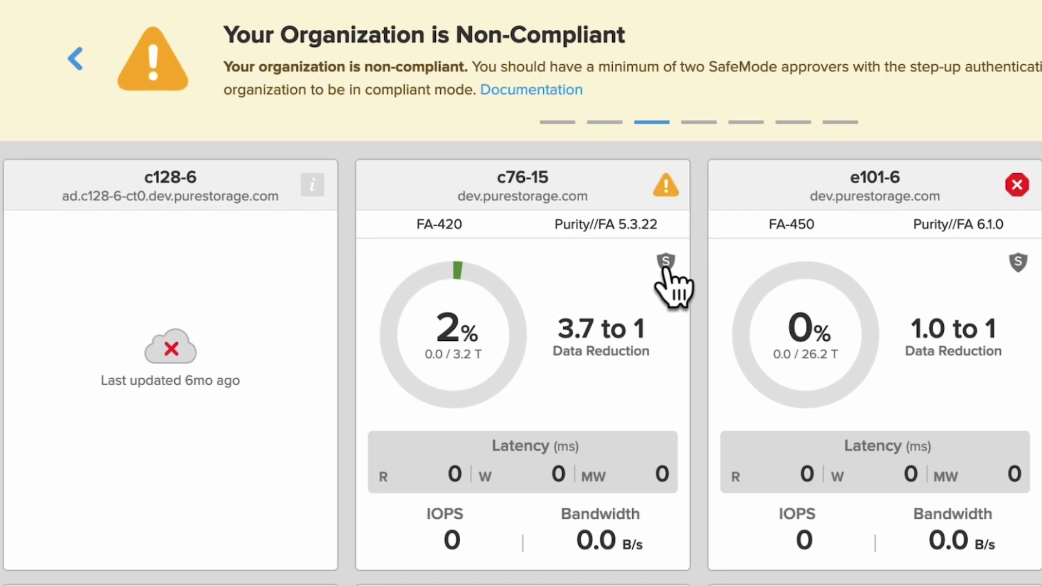
Show the SafeMode actions menu on the c76-15 appliance card.
{"action": "left_click", "coordinate": [666, 265]}
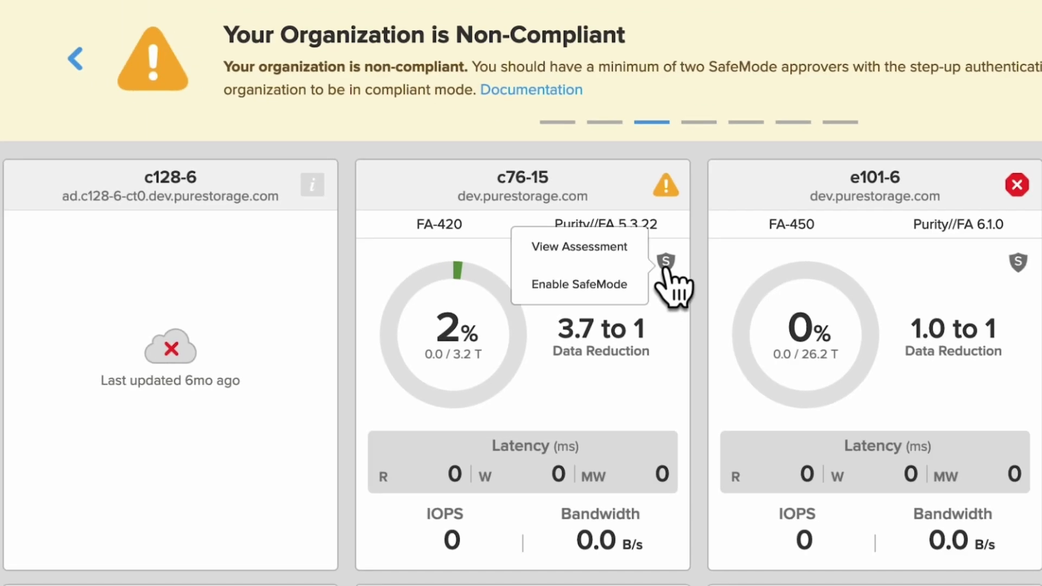
{"action": "left_click", "coordinate": [610, 298]}
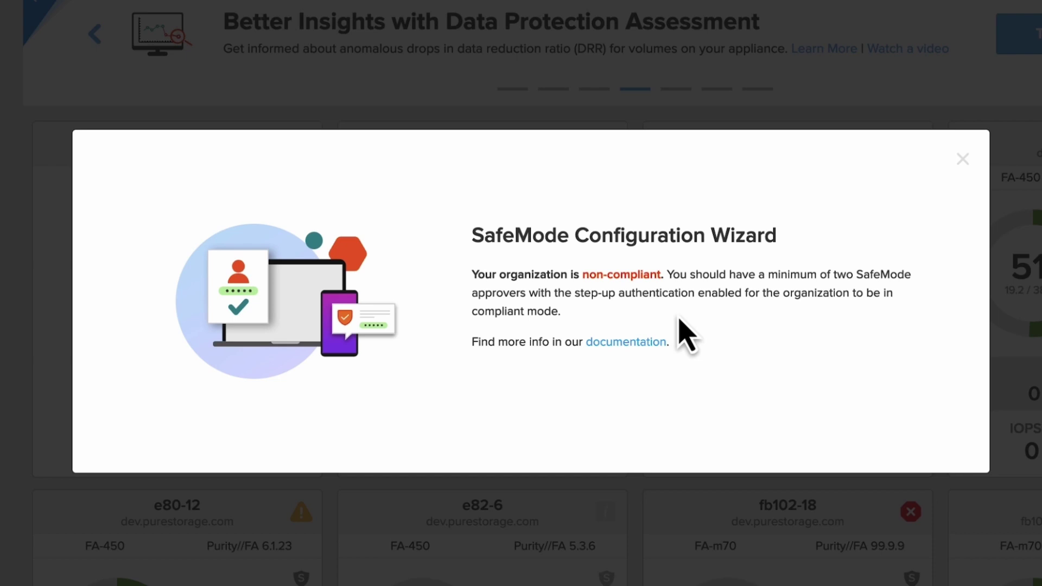
{"action": "left_click", "coordinate": [964, 162]}
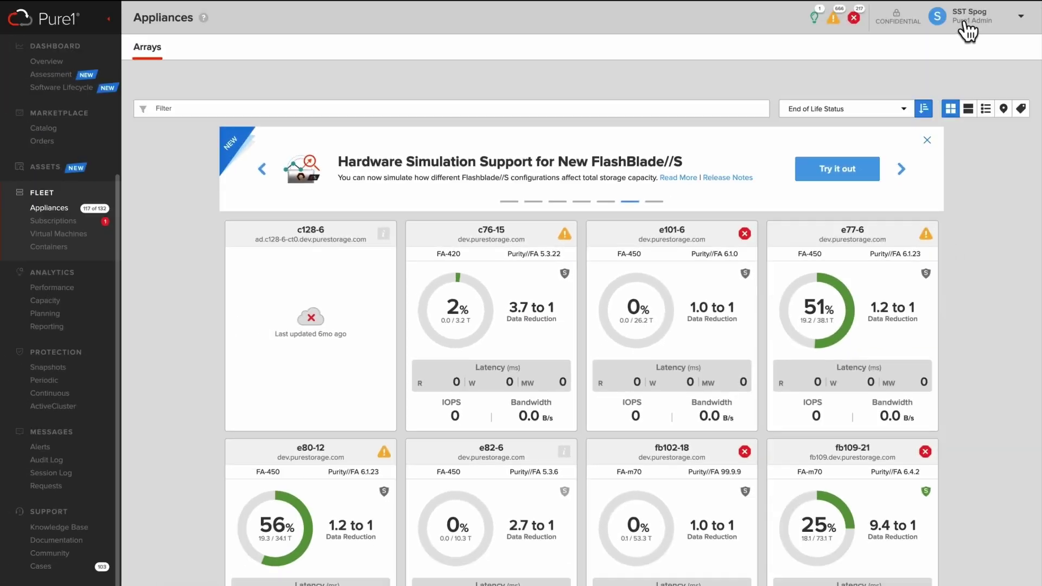
In Administration > Users, add the Safe Mode Approver role to the first Pure1 Admin user.
{"action": "left_click", "coordinate": [967, 30]}
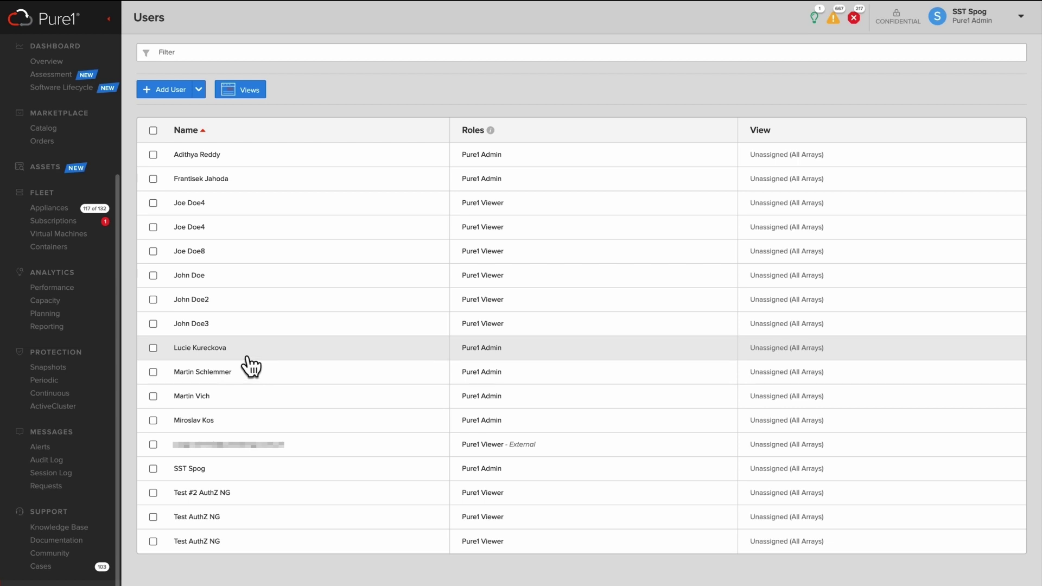
{"action": "left_click", "coordinate": [226, 349]}
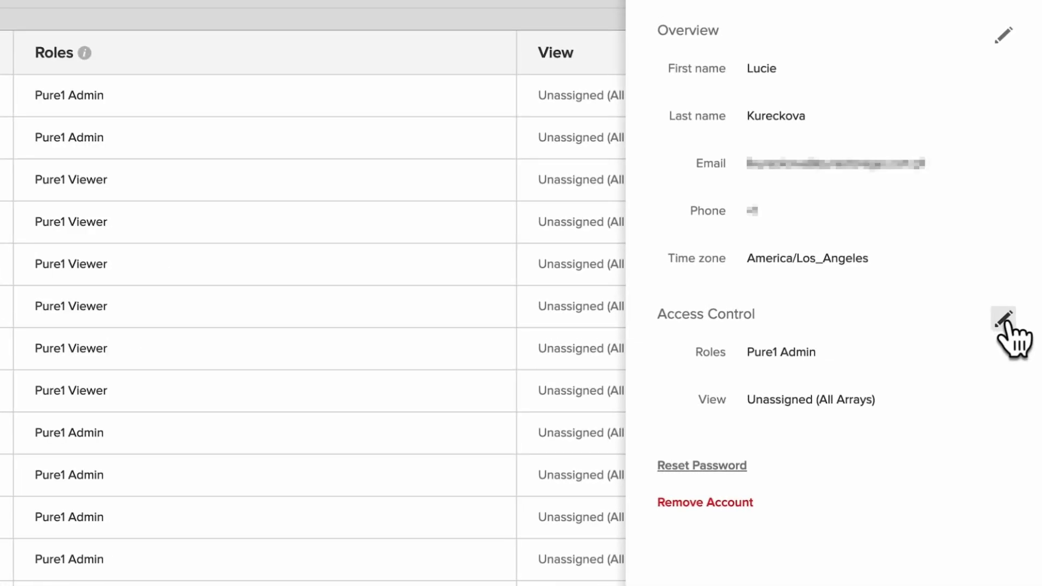
{"action": "left_click", "coordinate": [1006, 325]}
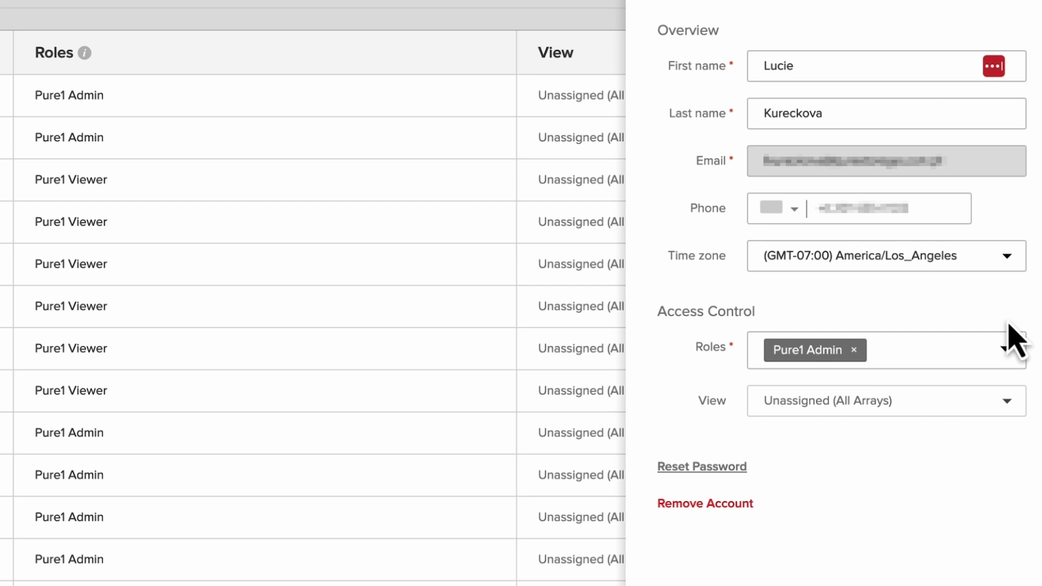
{"action": "left_click", "coordinate": [928, 359]}
{"action": "left_click", "coordinate": [845, 434]}
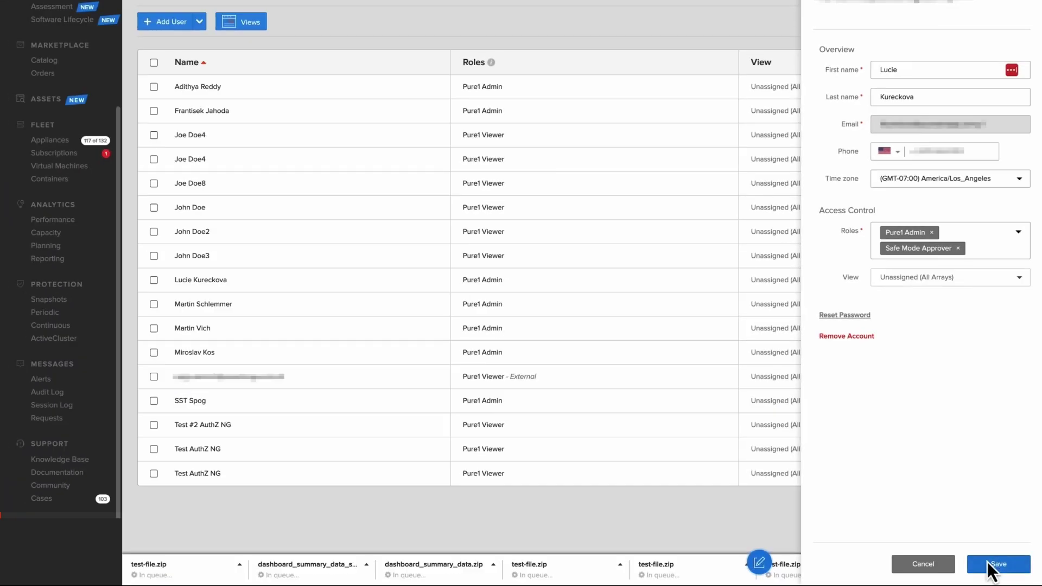
{"action": "left_click", "coordinate": [988, 561]}
{"action": "left_click", "coordinate": [1030, 7]}
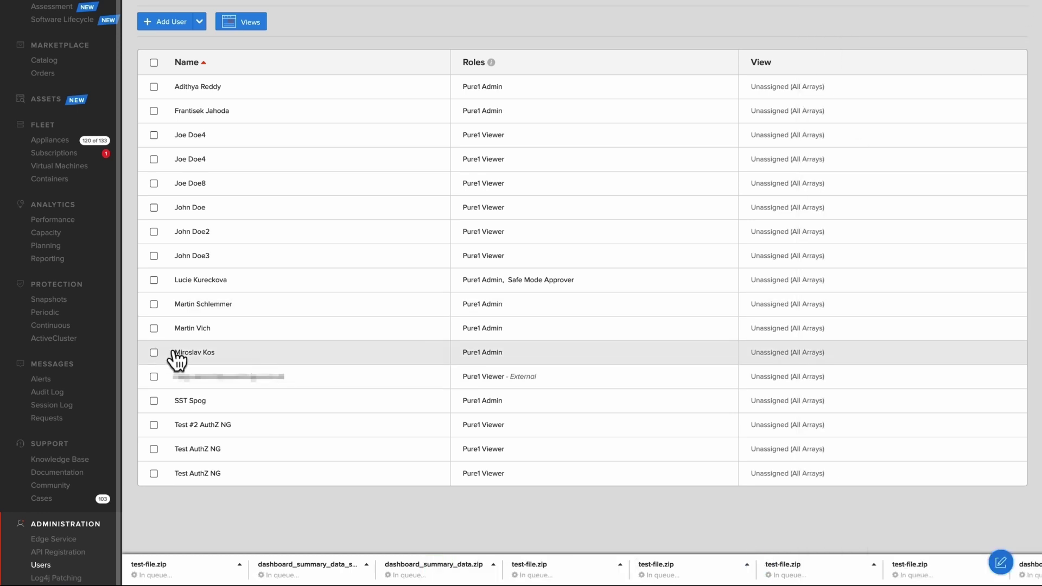
Add the Safe Mode Approver role to a second Pure1 Admin user and save.
{"action": "left_click", "coordinate": [219, 353]}
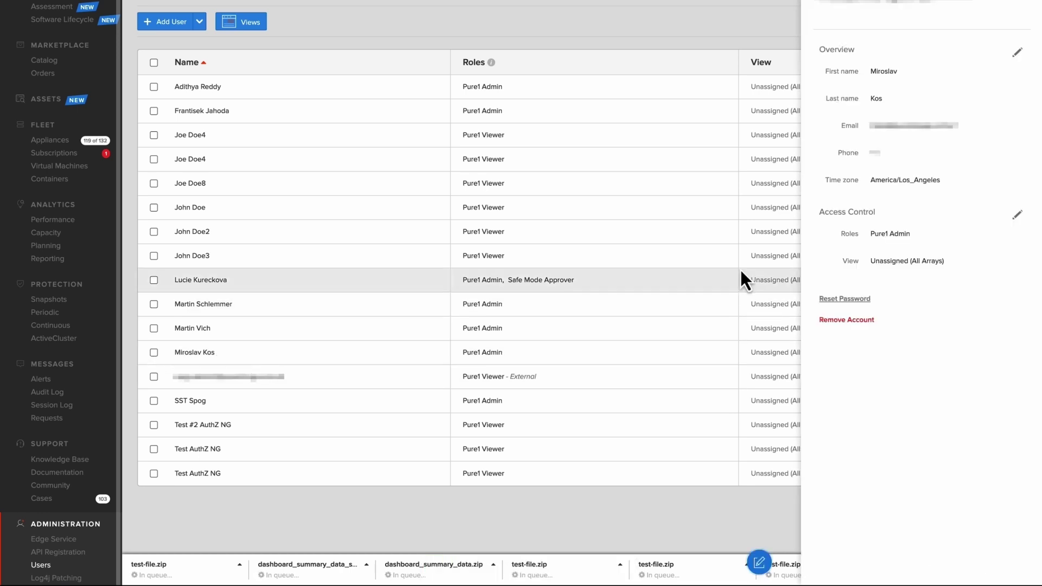
{"action": "left_click", "coordinate": [1014, 212]}
{"action": "left_click", "coordinate": [972, 237]}
{"action": "left_click", "coordinate": [950, 278]}
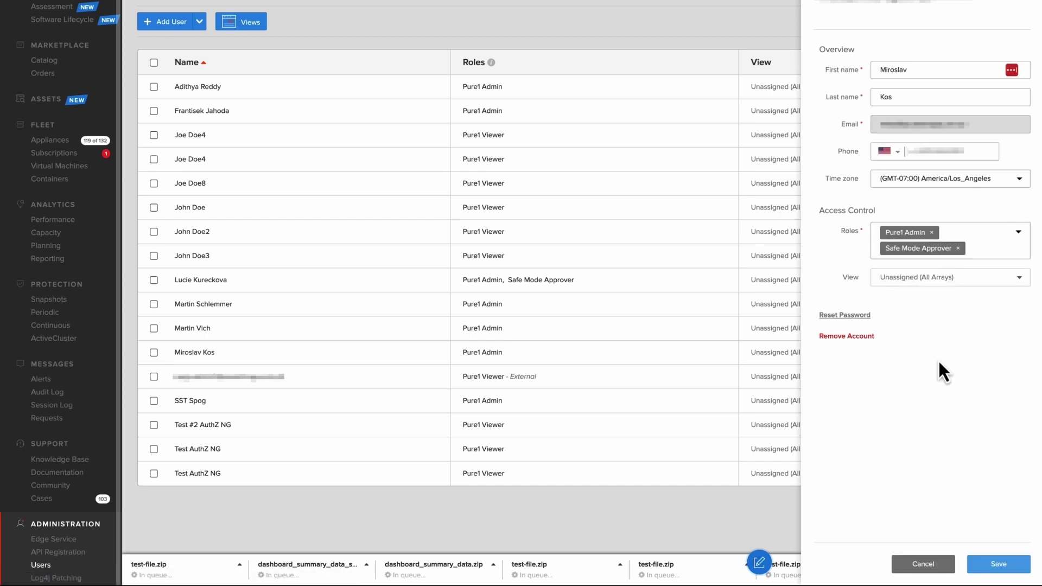
{"action": "left_click", "coordinate": [994, 565]}
{"action": "left_click", "coordinate": [1023, 6]}
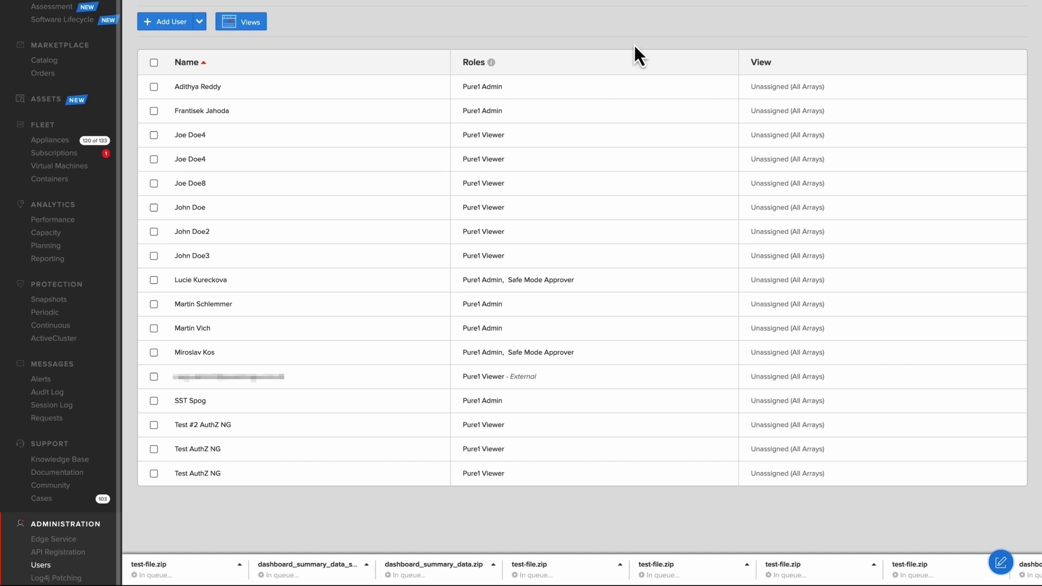
From Fleet > Appliances, choose Enable SafeMode on fb109-21 and continue to appliance selection.
{"action": "left_click", "coordinate": [49, 143]}
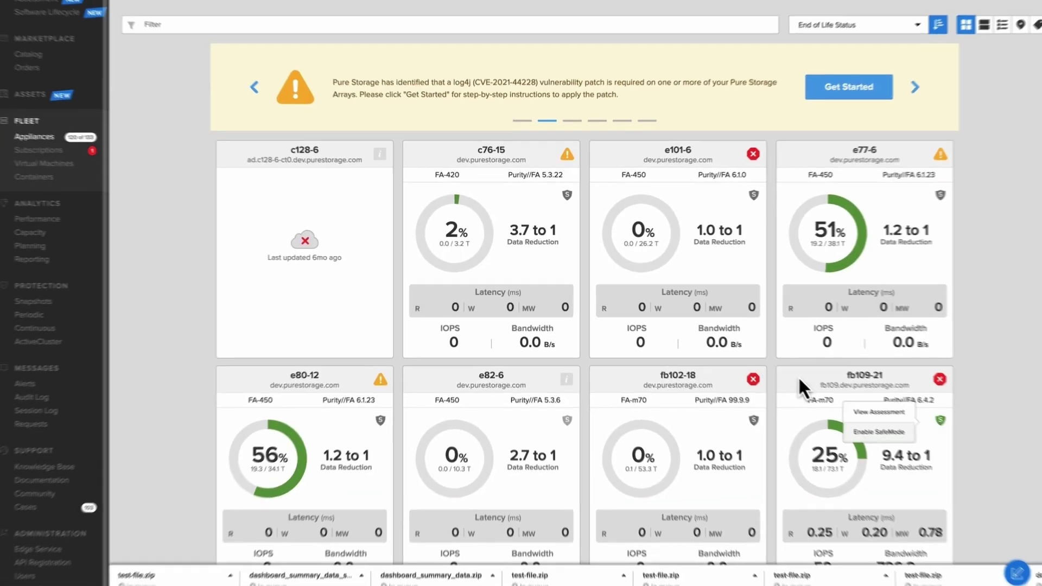
{"action": "left_click", "coordinate": [855, 426]}
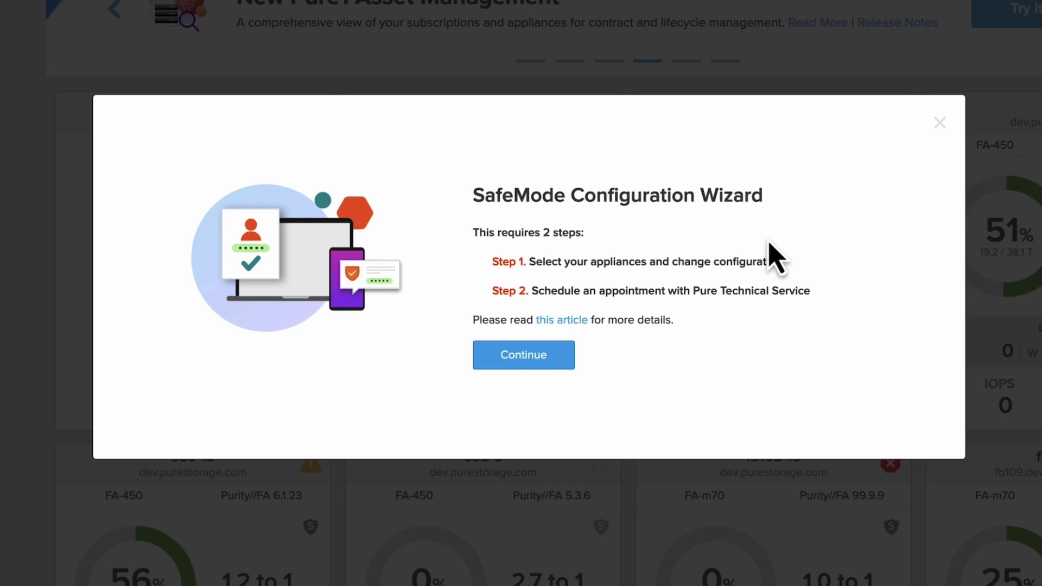
{"action": "left_click", "coordinate": [544, 362]}
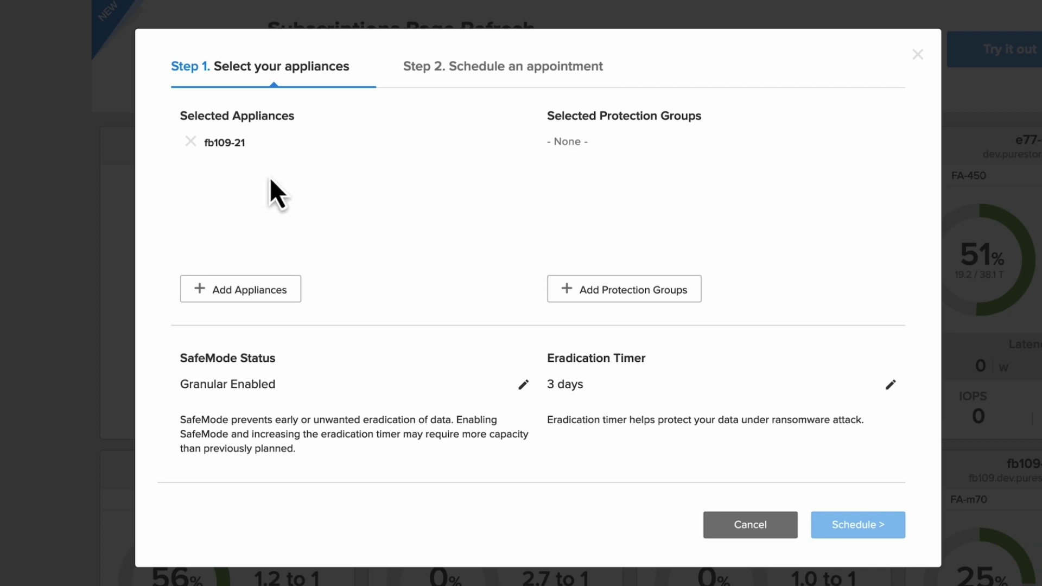
Add appliance fm109-1 to the SafeMode change, leaving protection groups unselected.
{"action": "left_click", "coordinate": [254, 295]}
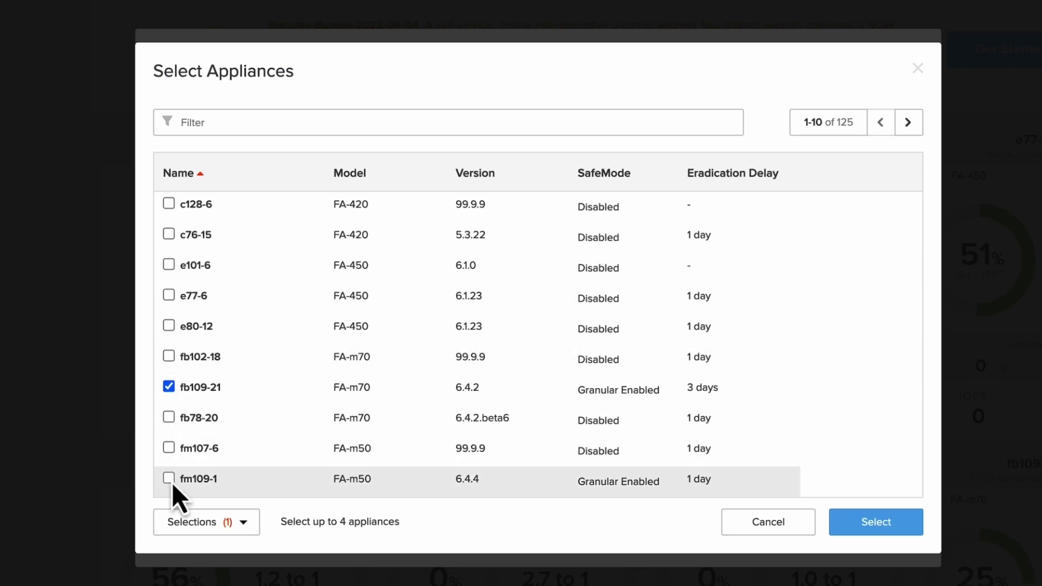
{"action": "left_click", "coordinate": [169, 479]}
{"action": "left_click", "coordinate": [876, 522]}
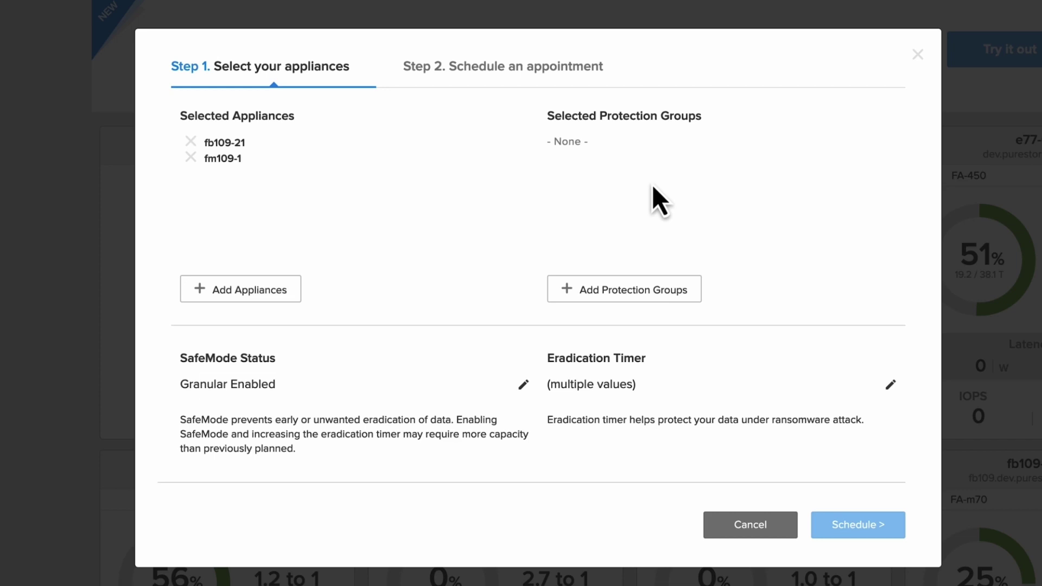
{"action": "left_click", "coordinate": [650, 291]}
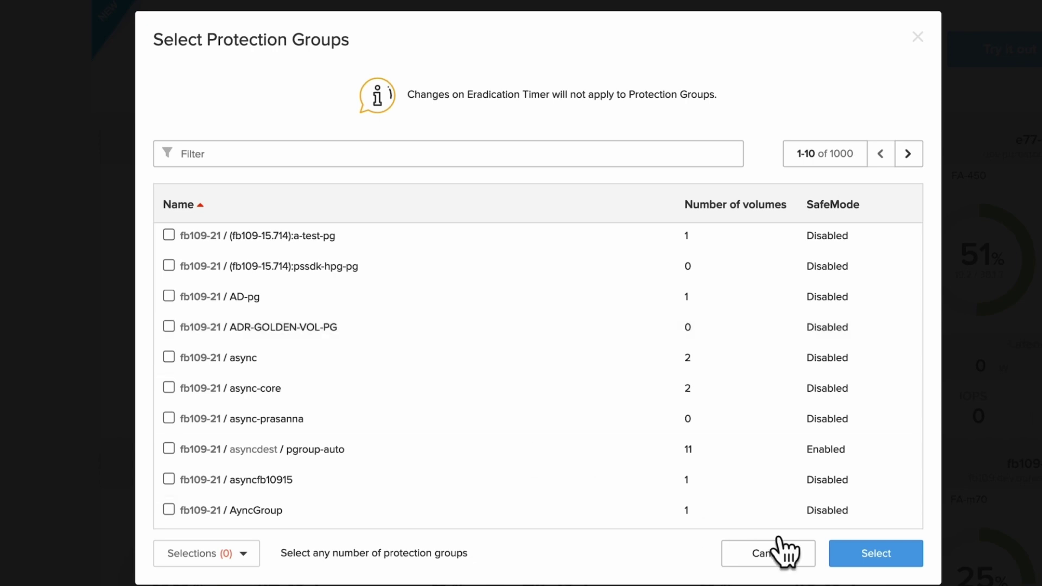
{"action": "left_click", "coordinate": [792, 563]}
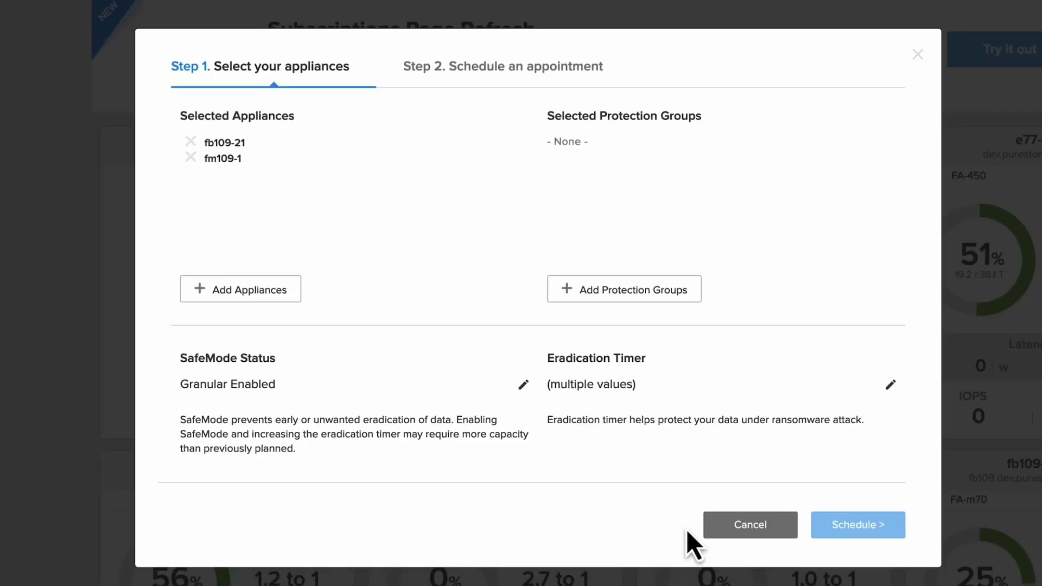
Change the SafeMode status to Disable and advance to the scheduling step.
{"action": "left_click", "coordinate": [523, 385]}
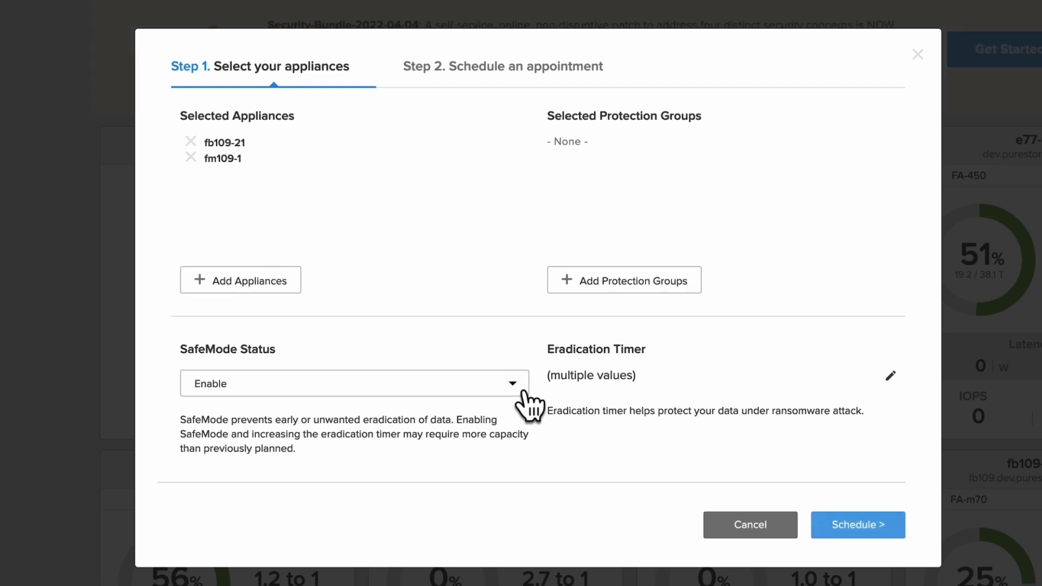
{"action": "left_click", "coordinate": [481, 391]}
{"action": "left_click", "coordinate": [377, 402]}
{"action": "left_click", "coordinate": [334, 391]}
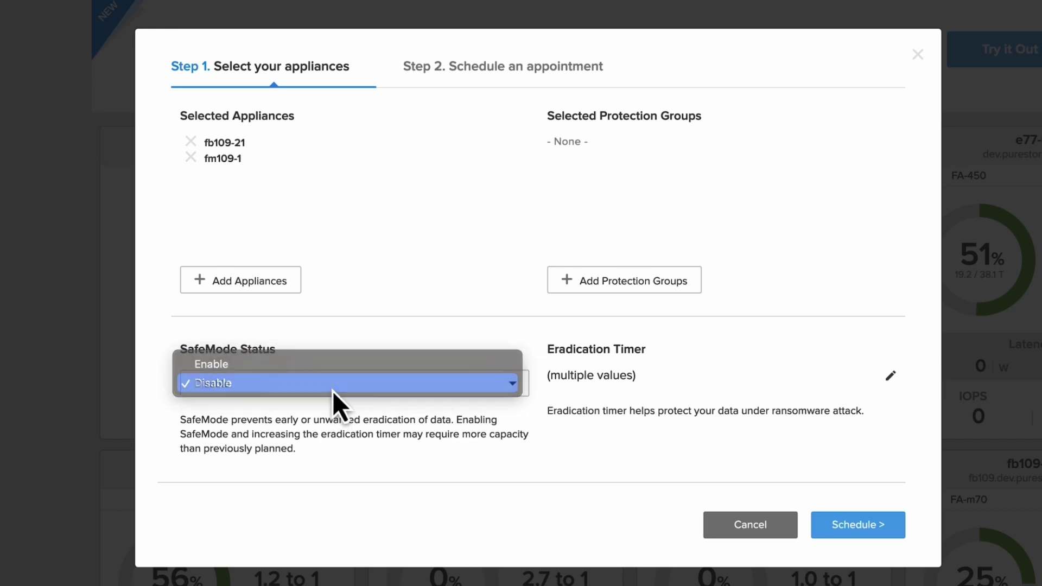
{"action": "left_click", "coordinate": [333, 390]}
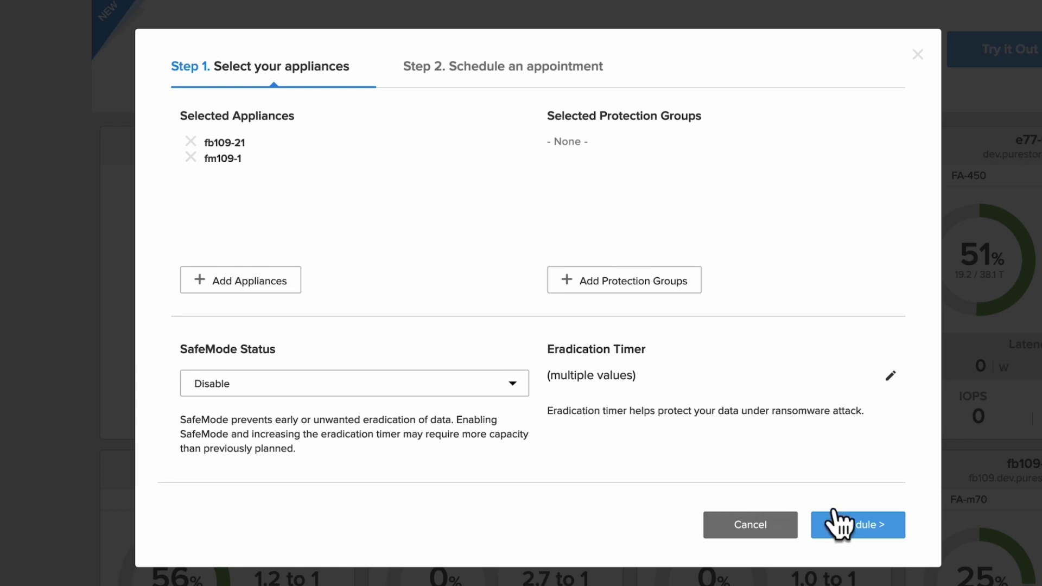
{"action": "left_click", "coordinate": [862, 529]}
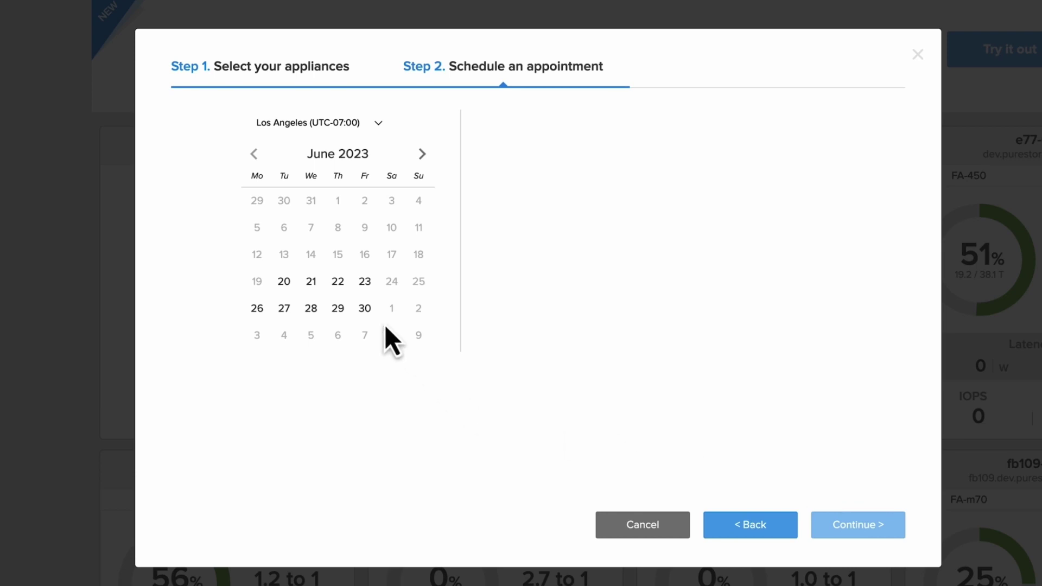
Book the SafeMode disable request for June 30, 2023 in the 10:00 one-hour slot and submit.
{"action": "left_click", "coordinate": [365, 310]}
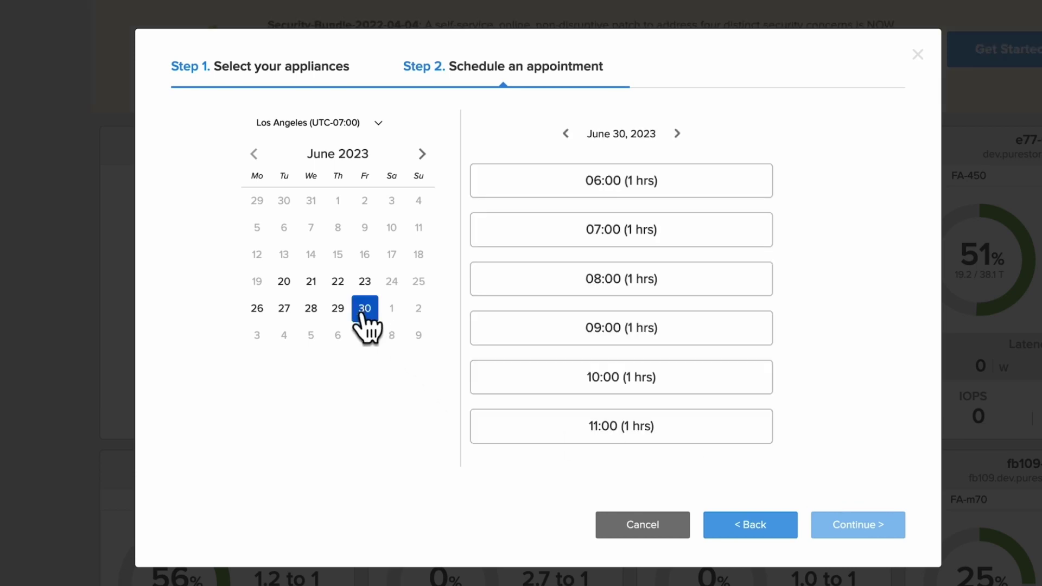
{"action": "left_click", "coordinate": [543, 386]}
{"action": "left_click", "coordinate": [543, 387]}
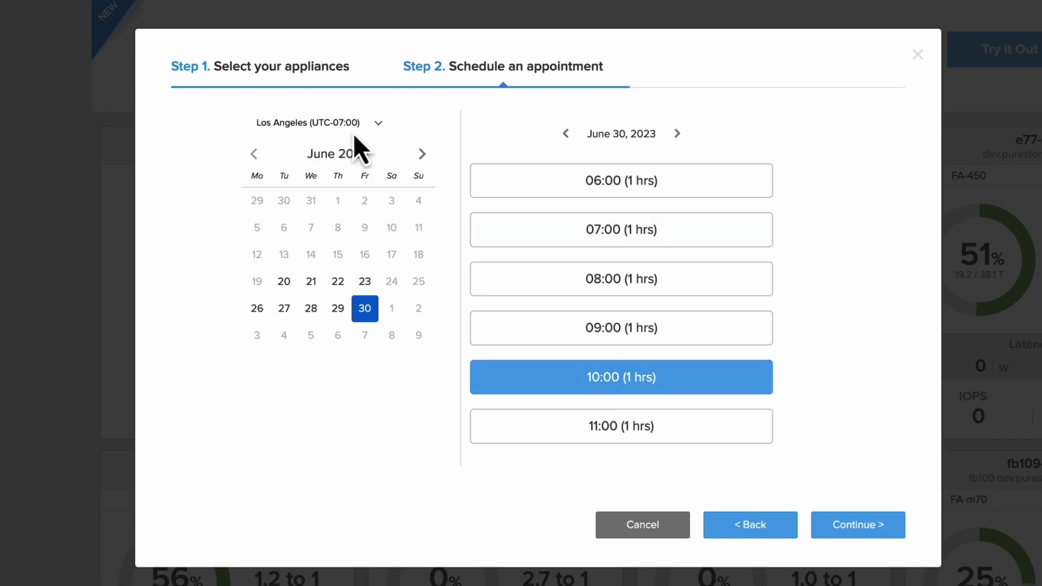
{"action": "left_click", "coordinate": [854, 543]}
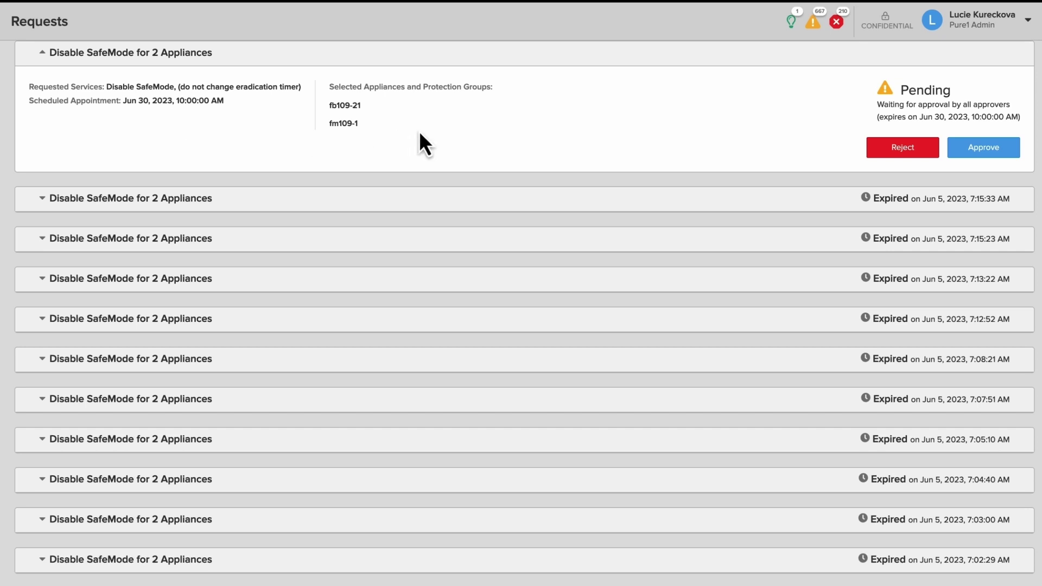
Approve the pending Disable SafeMode request by pasting the texted verification code.
{"action": "left_click", "coordinate": [977, 156]}
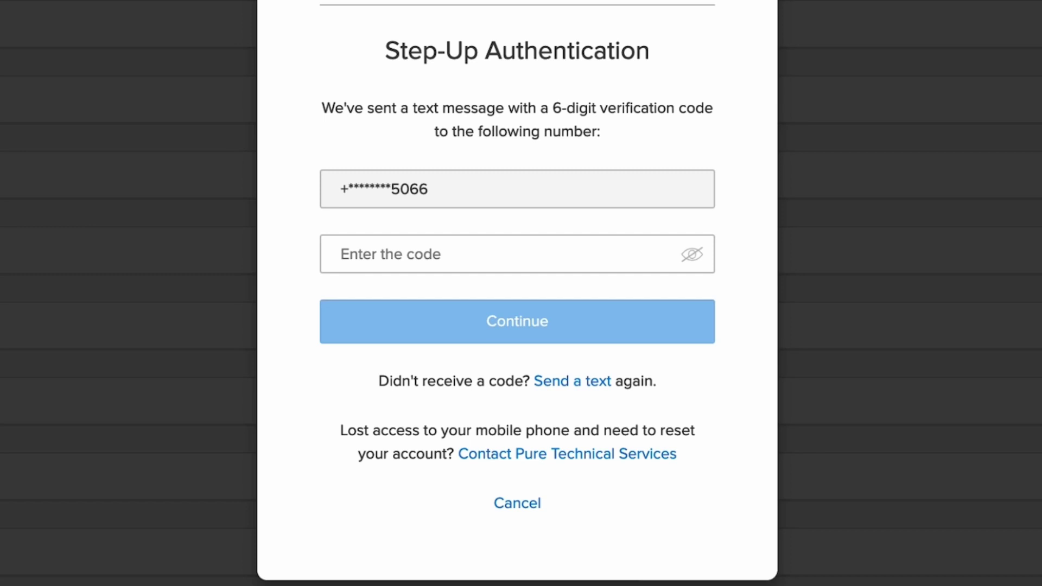
{"action": "left_click", "coordinate": [448, 259]}
{"action": "key", "text": "ctrl+v"}
{"action": "left_click", "coordinate": [457, 326]}
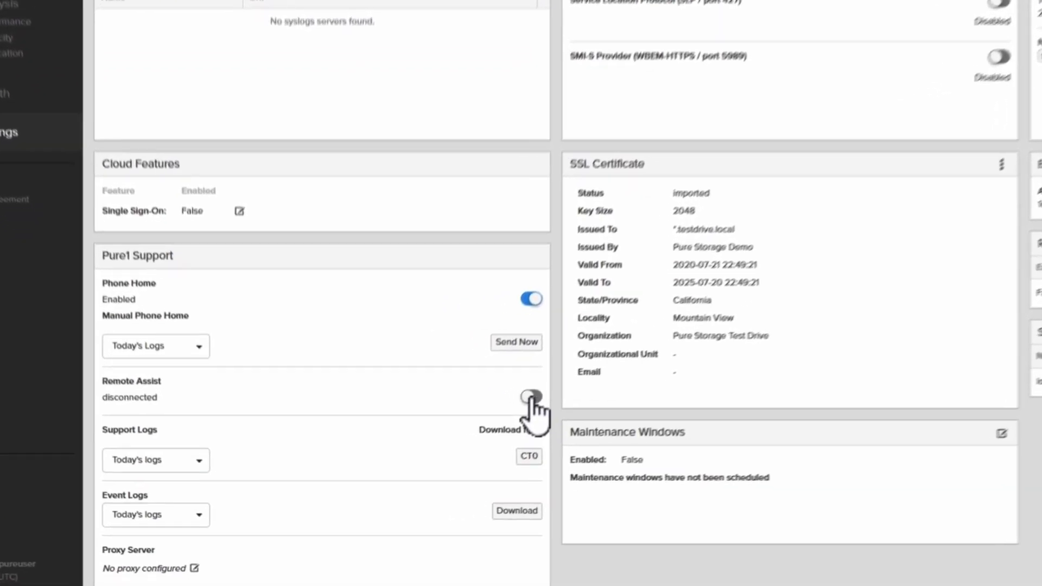
Turn on Remote Assist under Pure1 Support on the array's Settings page.
{"action": "left_click", "coordinate": [531, 398]}
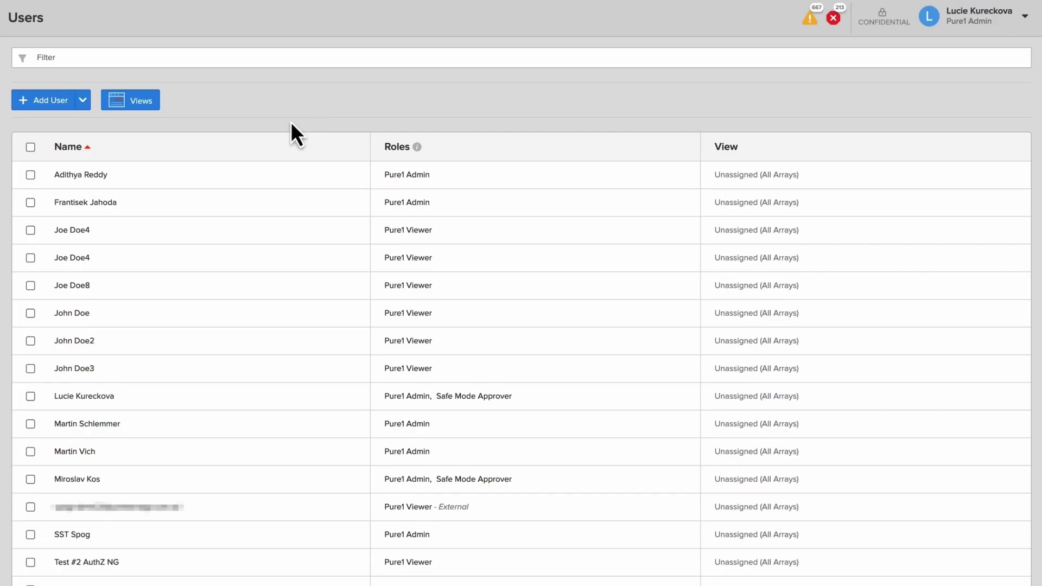
Add Safe Mode Approver to a third admin user's roles, save, and go to the Requests list.
{"action": "left_click", "coordinate": [129, 205]}
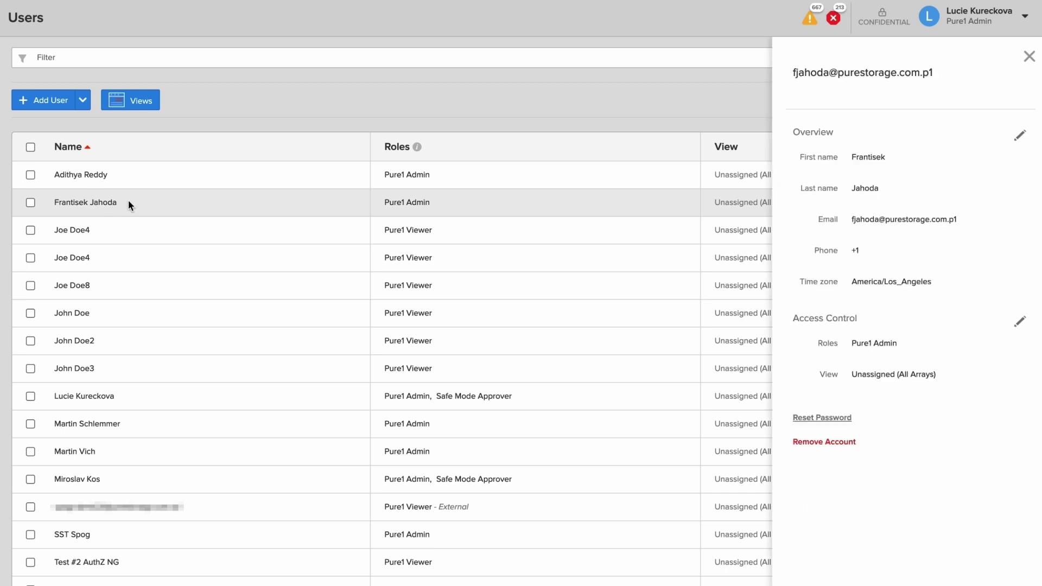
{"action": "left_click", "coordinate": [1018, 323]}
{"action": "left_click", "coordinate": [957, 359]}
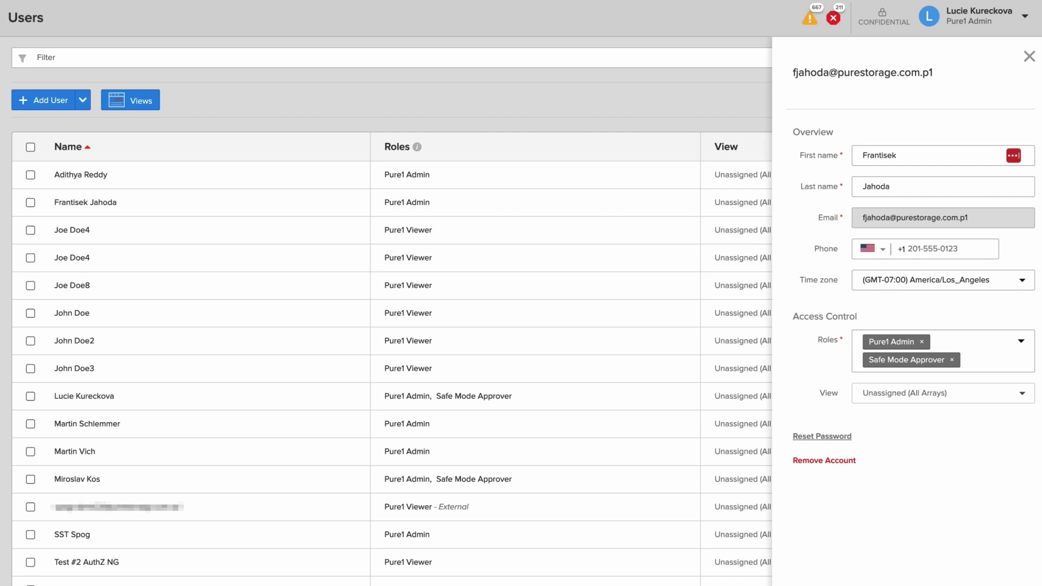
{"action": "left_click", "coordinate": [1029, 57]}
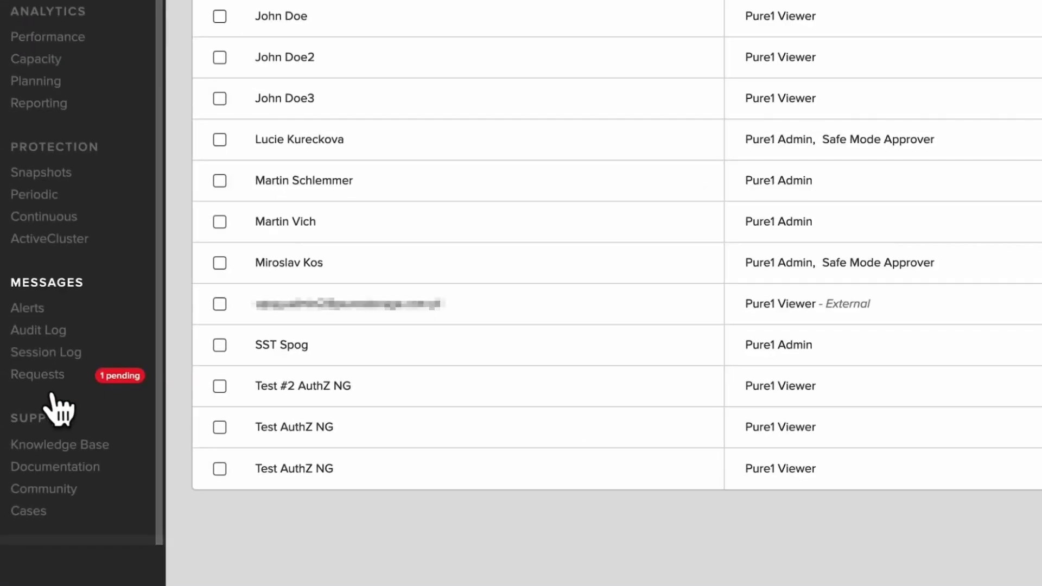
{"action": "left_click", "coordinate": [58, 381]}
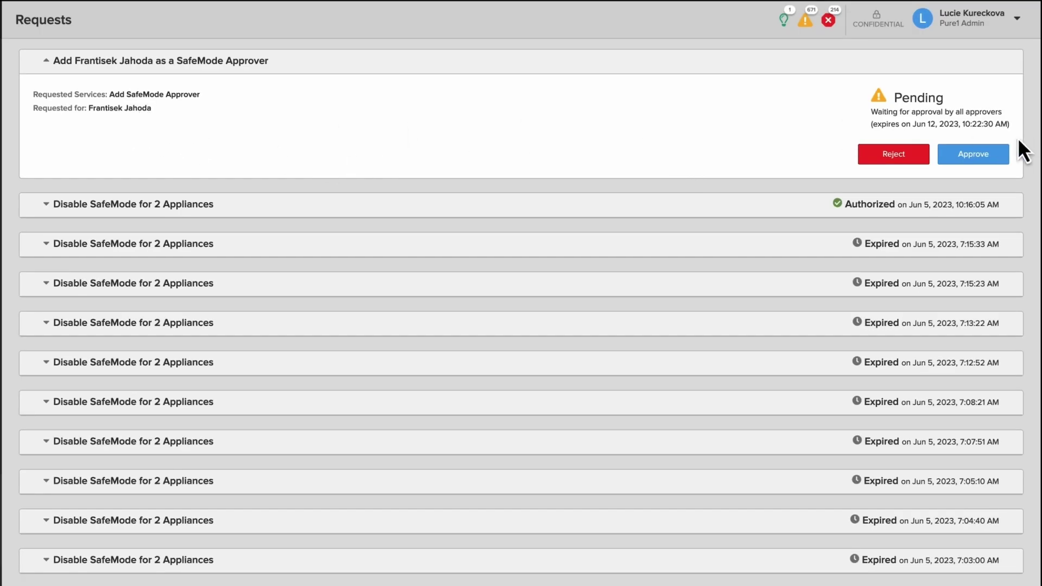
Approve the Safe Mode Approver role request by pasting the texted verification code.
{"action": "left_click", "coordinate": [969, 157]}
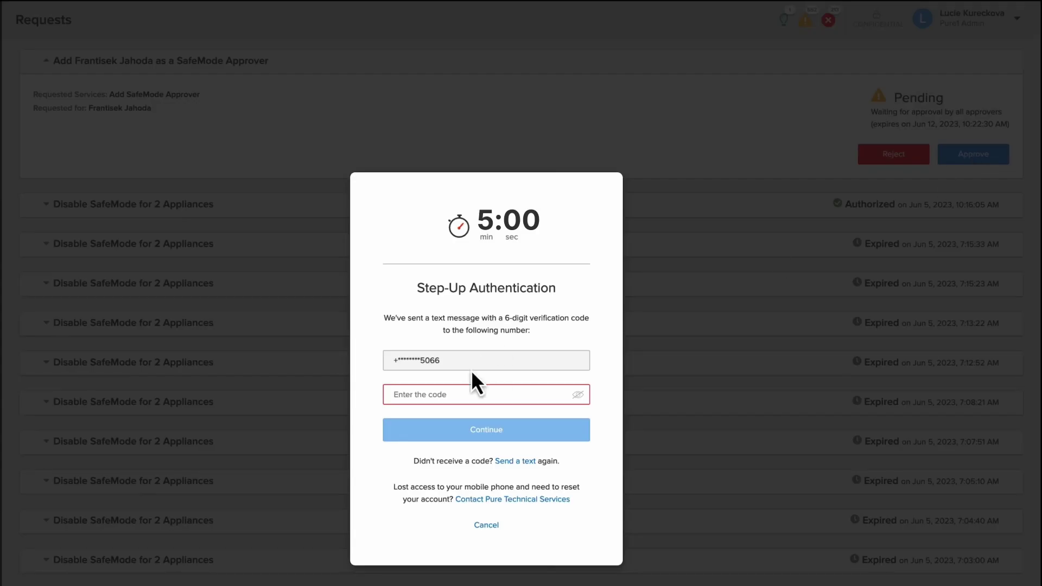
{"action": "left_click", "coordinate": [467, 396]}
{"action": "key", "text": "ctrl+v"}
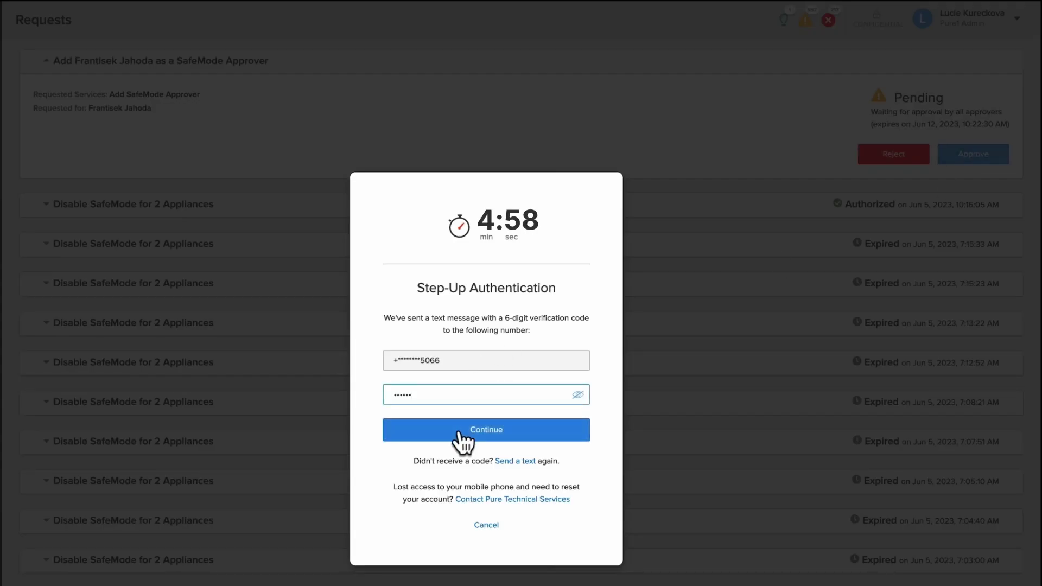
{"action": "left_click", "coordinate": [459, 430]}
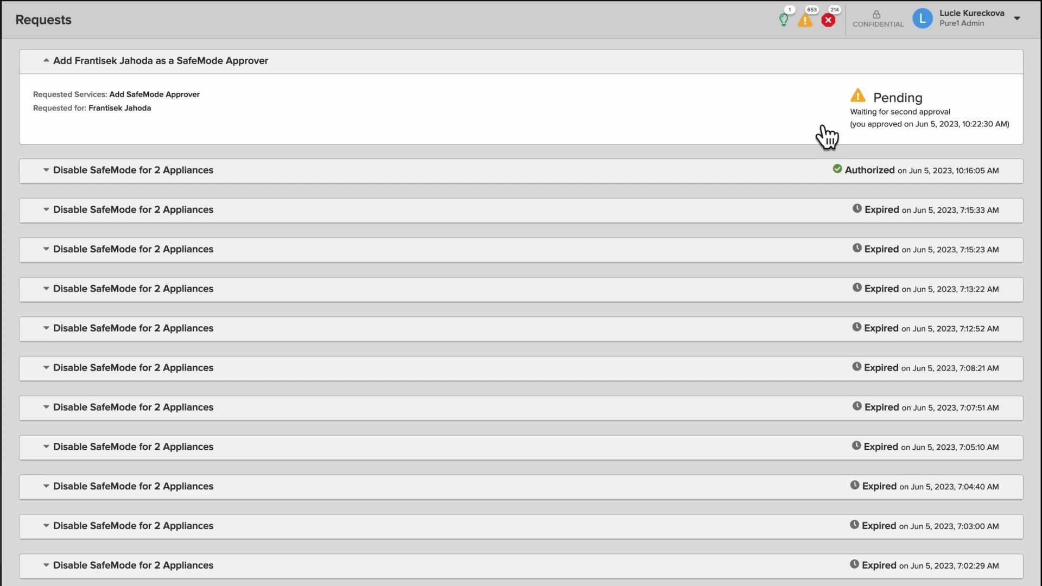